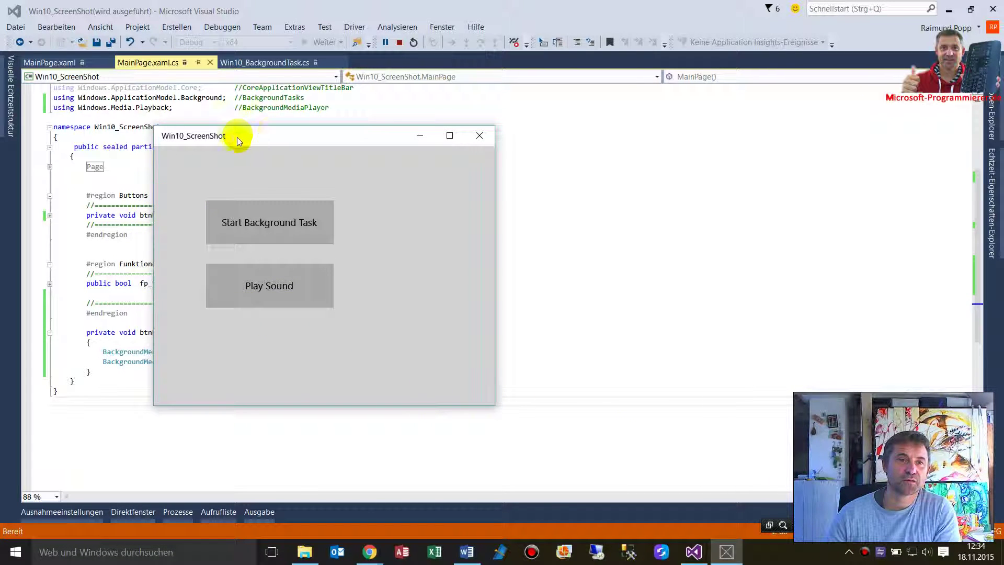
Step: Play alarm01.wav four times in the running Win10_ScreenShot app, moving its window aside
mouse_move(238, 137)
left_mouse_down()
mouse_move(322, 103)
mouse_move(286, 87)
mouse_move(317, 83)
left_mouse_up()
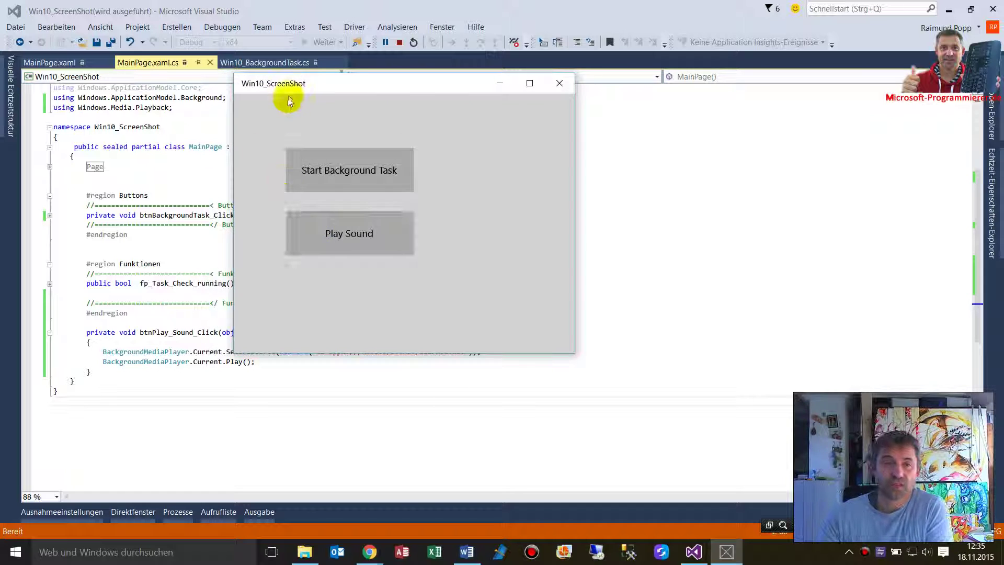
left_click_drag(290, 83, 250, 92)
left_click(321, 247)
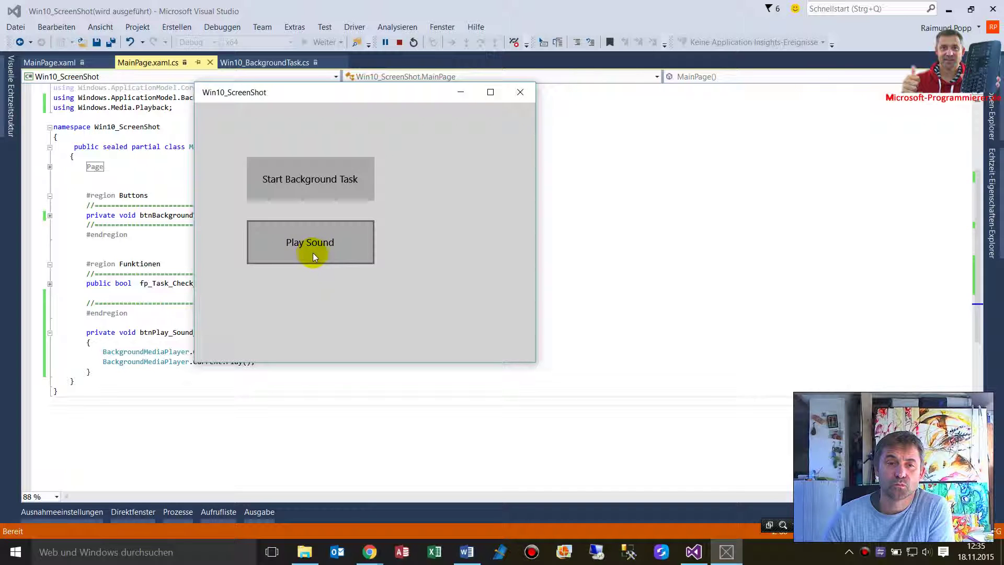
left_click(321, 252)
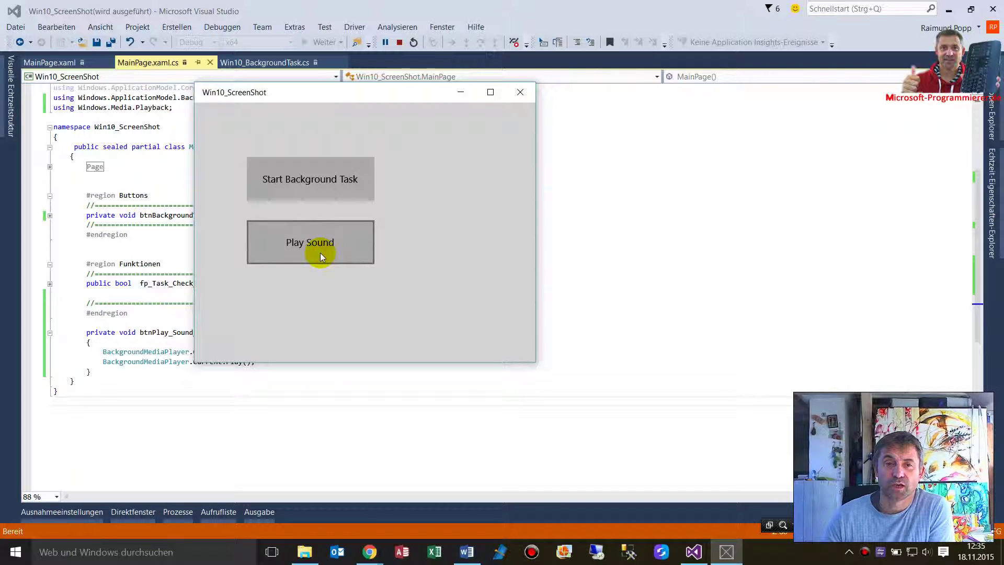
left_click(320, 253)
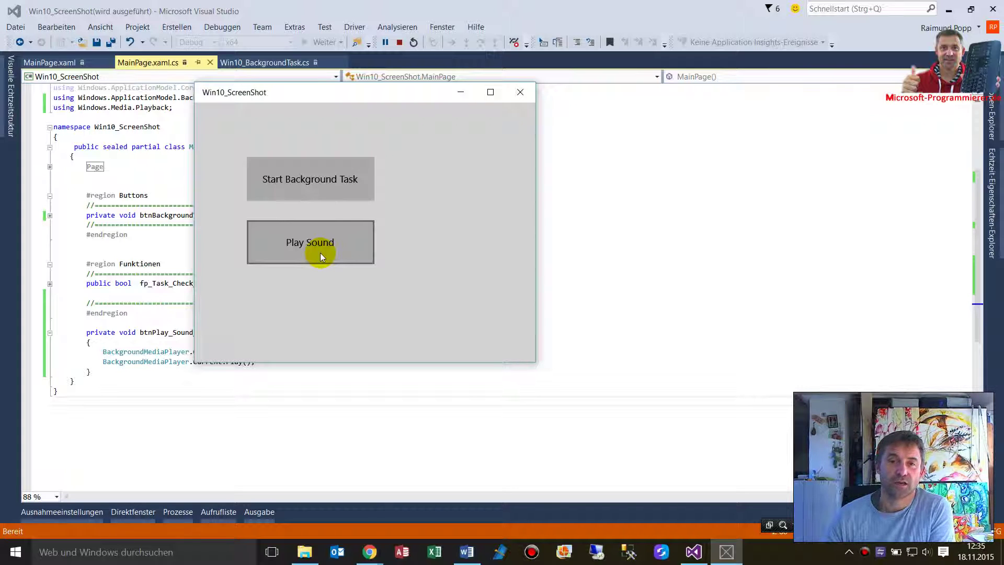
left_click(322, 253)
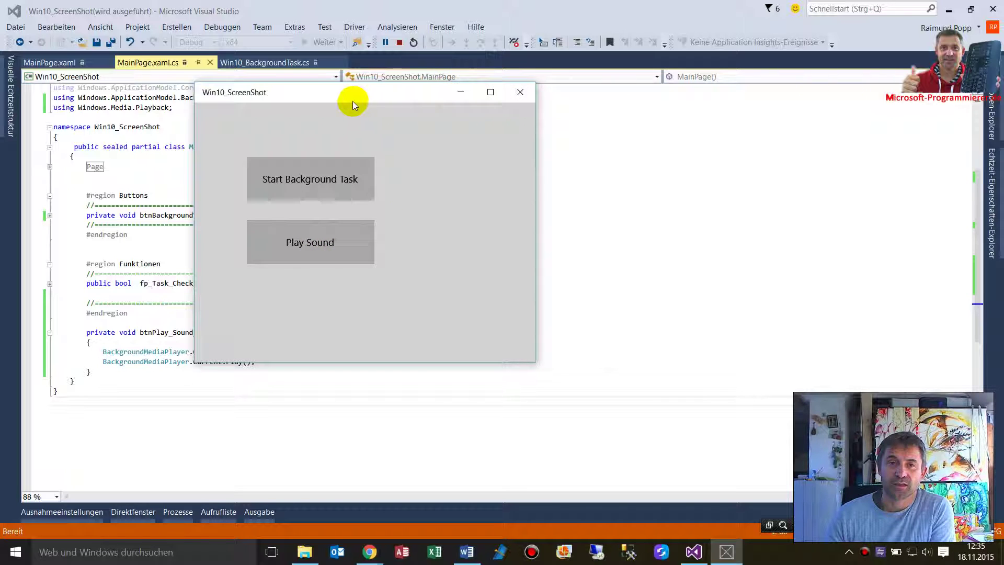
left_click_drag(462, 92, 699, 131)
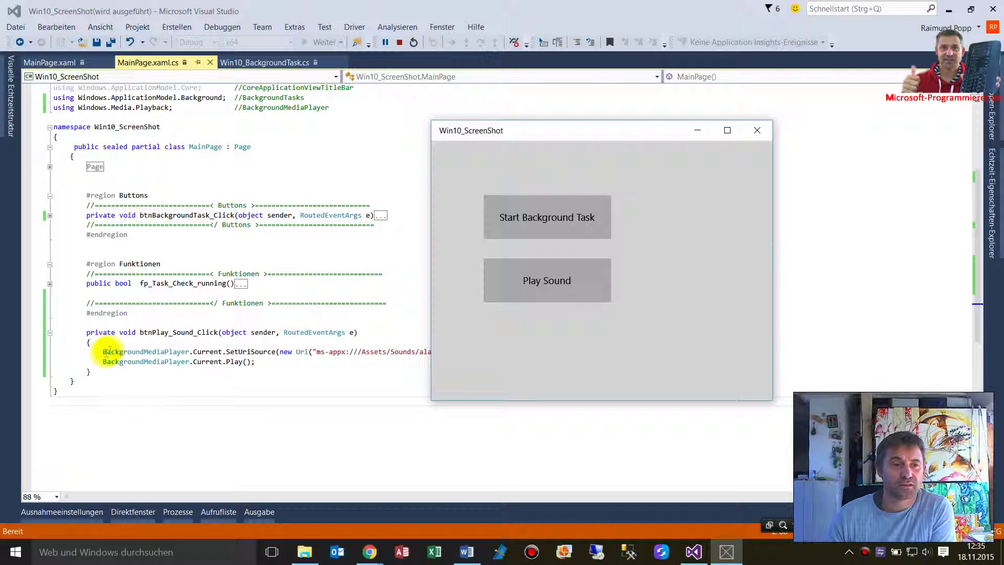
Step: Highlight BackgroundMediaPlayer and the Windows.Media.Playback using directive in the code
left_click_drag(102, 352, 186, 352)
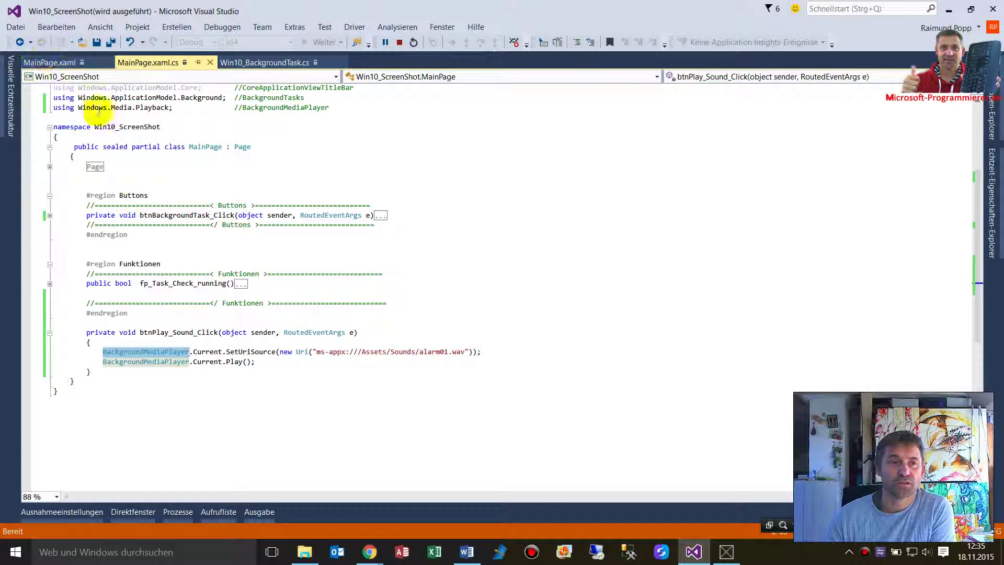
scroll(95, 111, "up", 5)
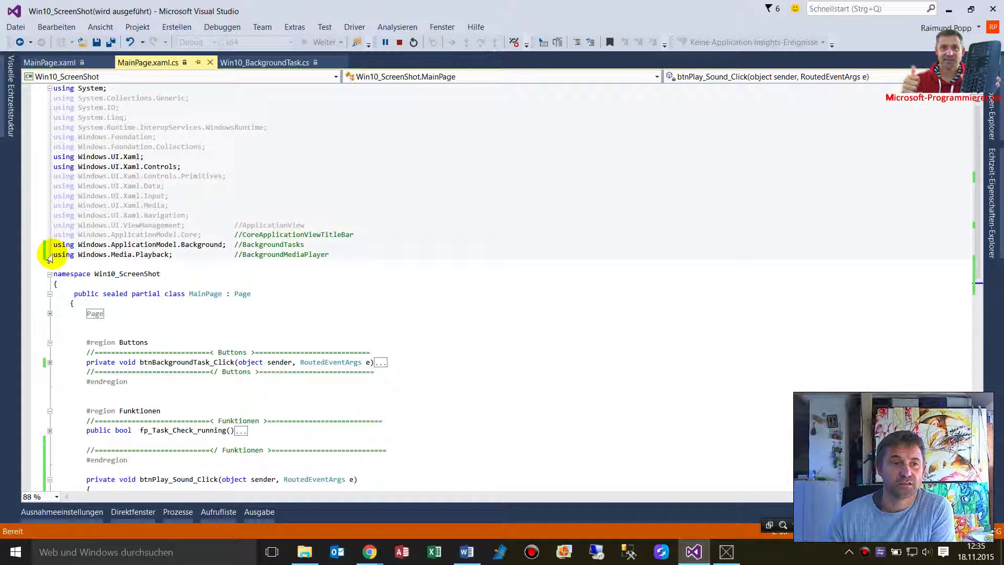
left_click_drag(52, 255, 348, 255)
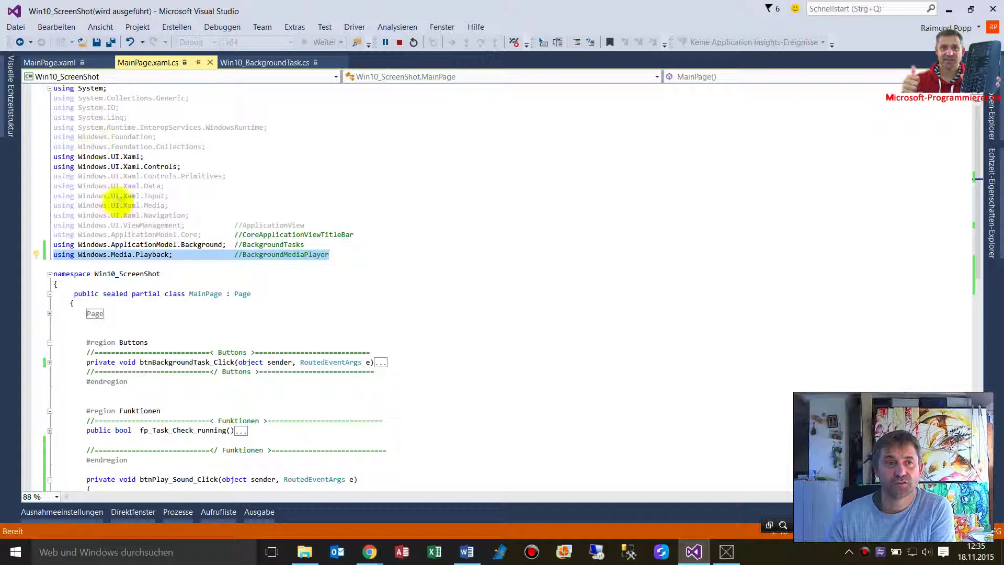
scroll(201, 297, "down", 1)
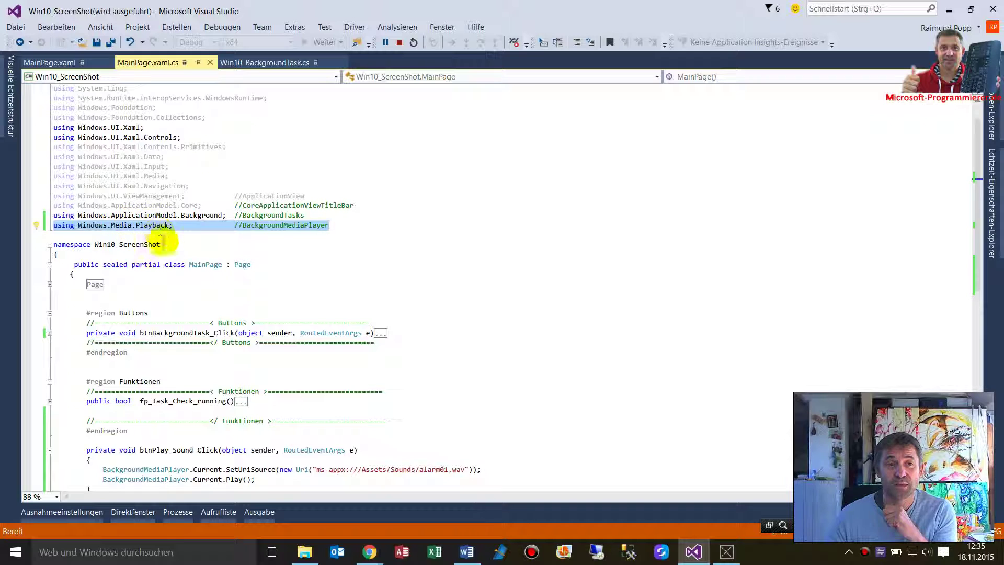
scroll(132, 229, "down", 3)
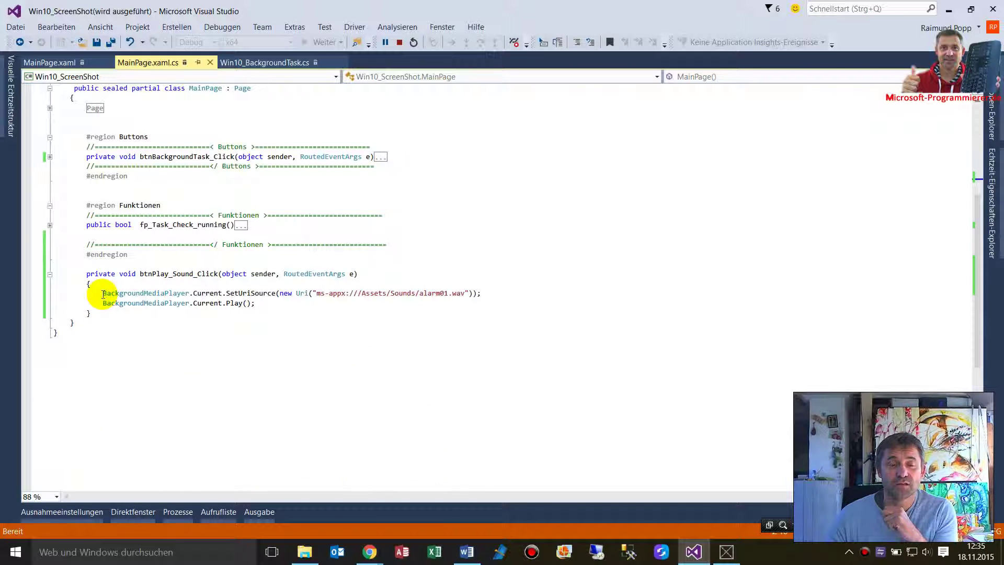
Step: Highlight the SetUriSource and Play calls, then show the Assets > Sounds folder
left_click_drag(95, 284, 191, 292)
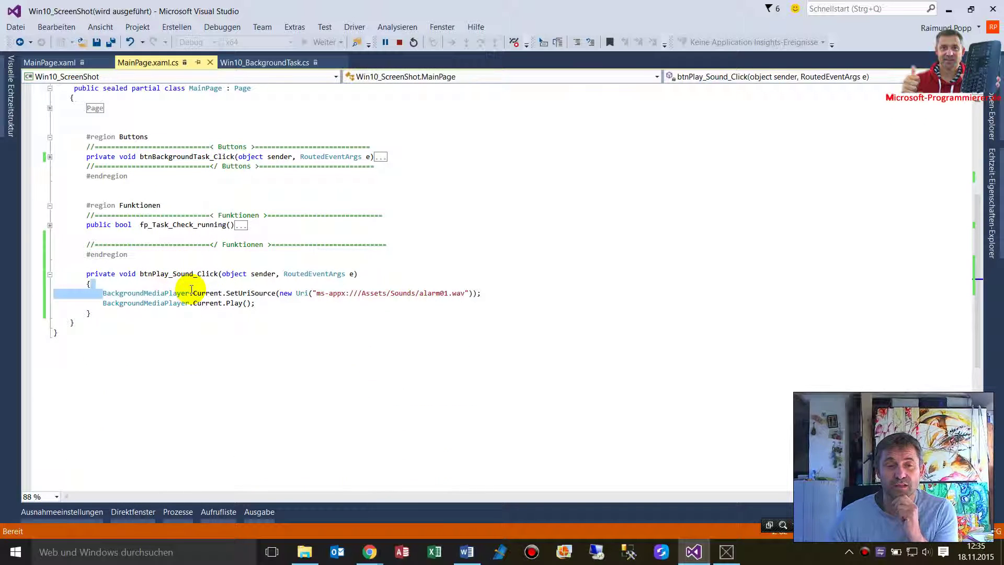
left_click_drag(191, 291, 491, 295)
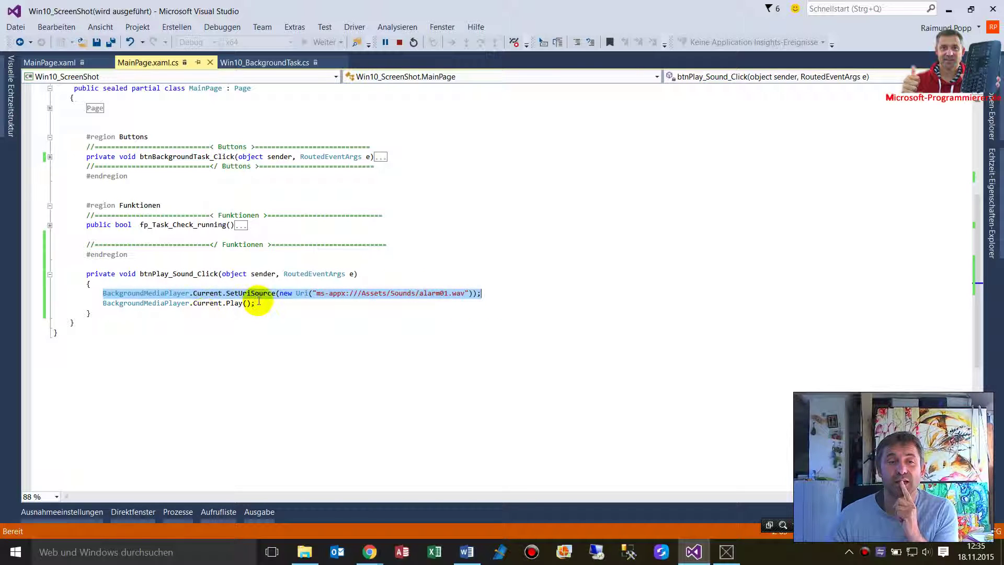
left_click(256, 304)
double_click(234, 304)
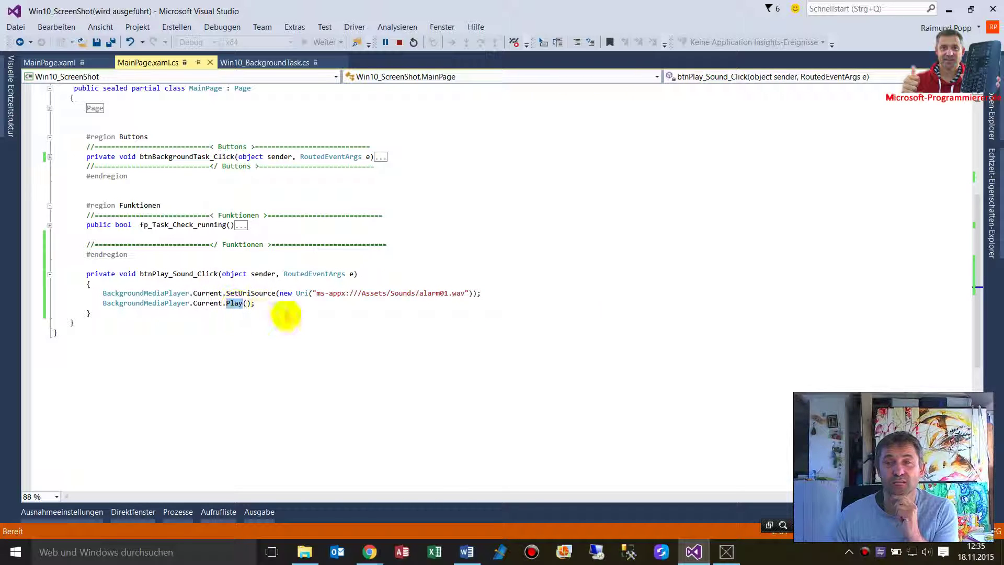
left_click(990, 140)
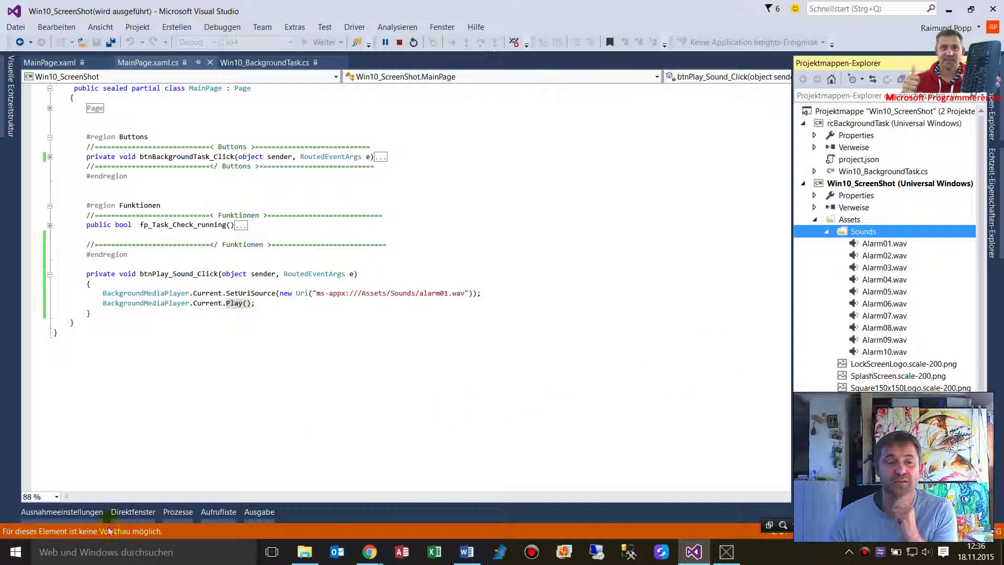
Step: Search Windows for 'sound' and open the Sound control panel
left_click(67, 552)
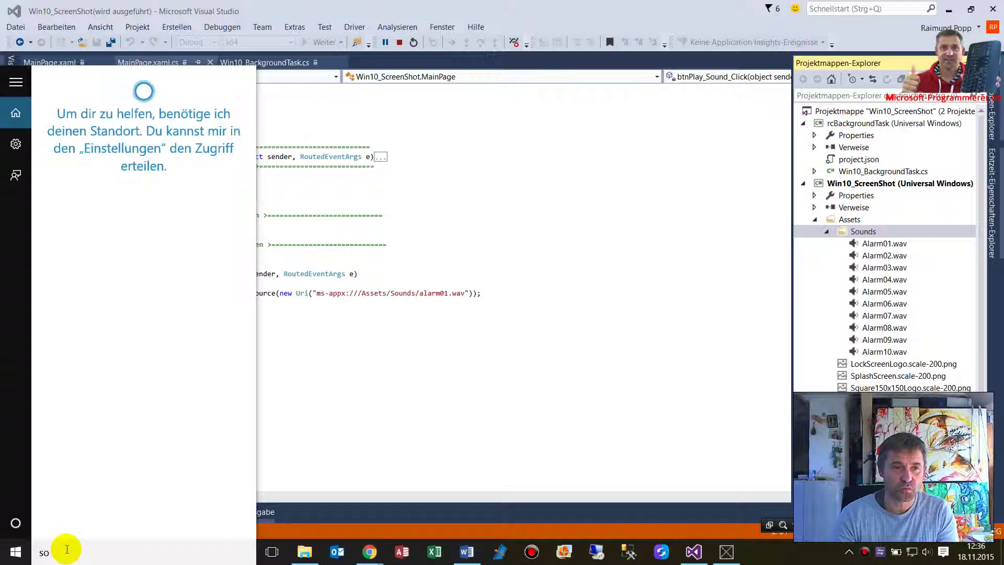
type("sound")
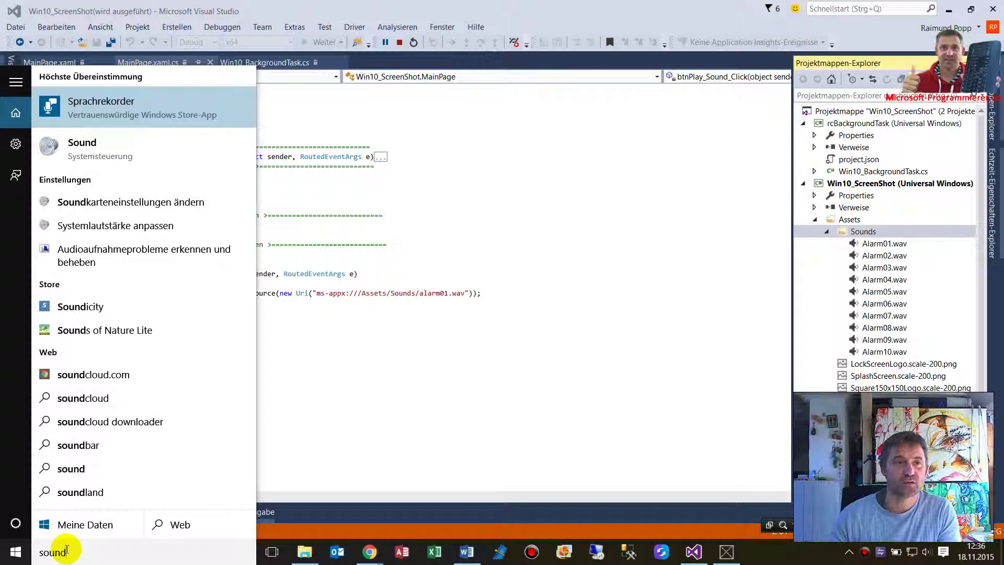
left_click(102, 149)
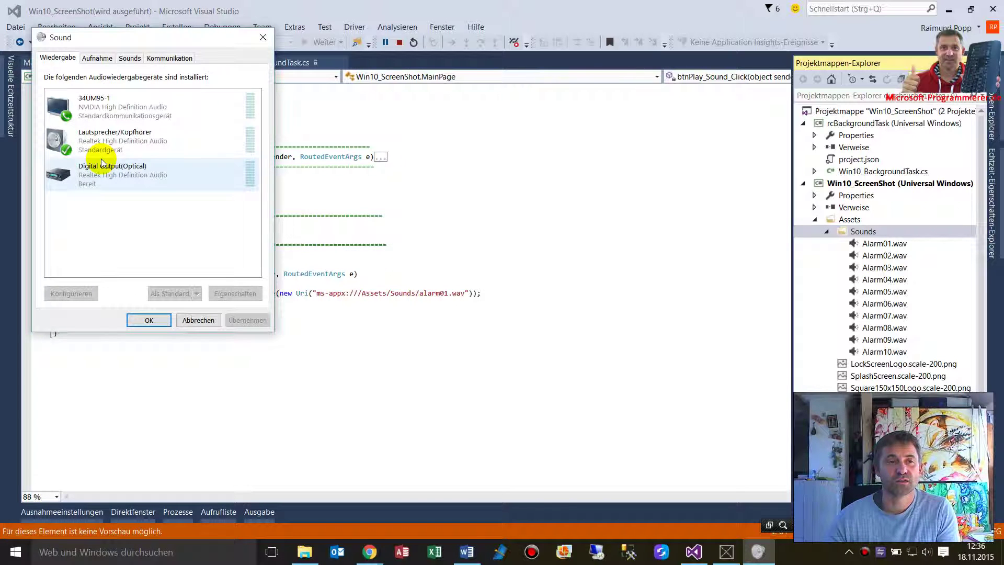
Step: On the Sounds tab, select 'Alarm bei kritischem Akkustand' and browse for a replacement sound file
left_click(130, 58)
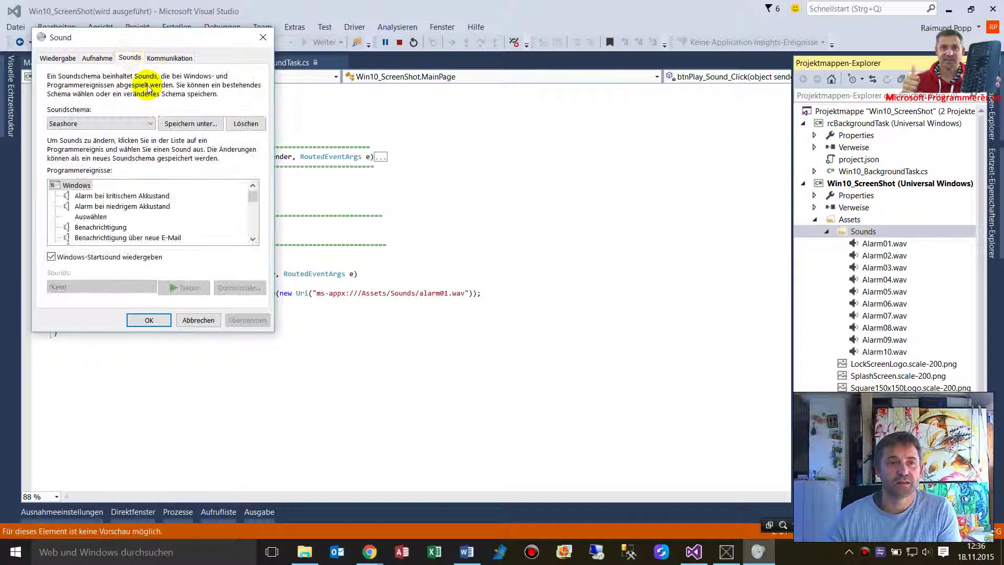
left_click(94, 195)
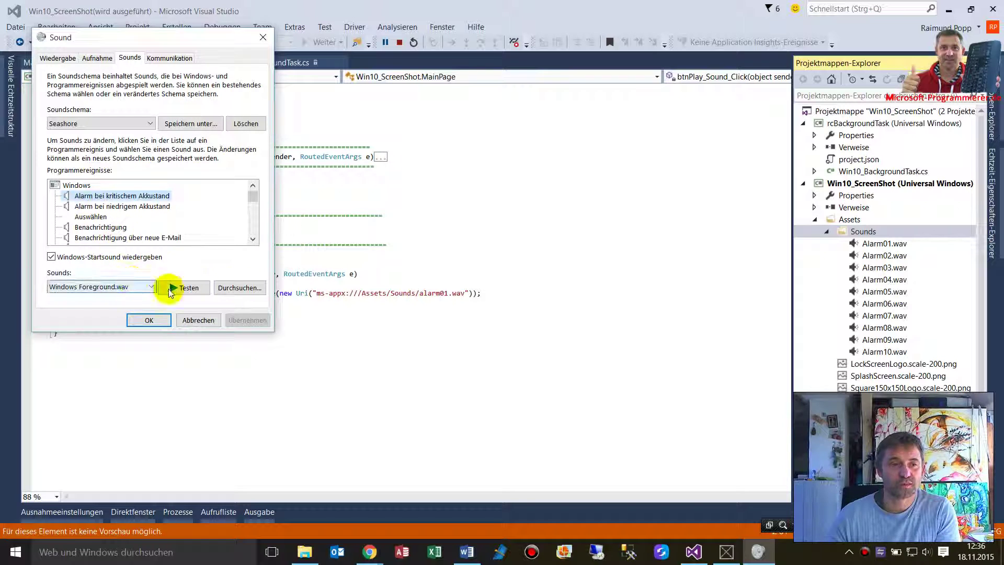
left_click(239, 288)
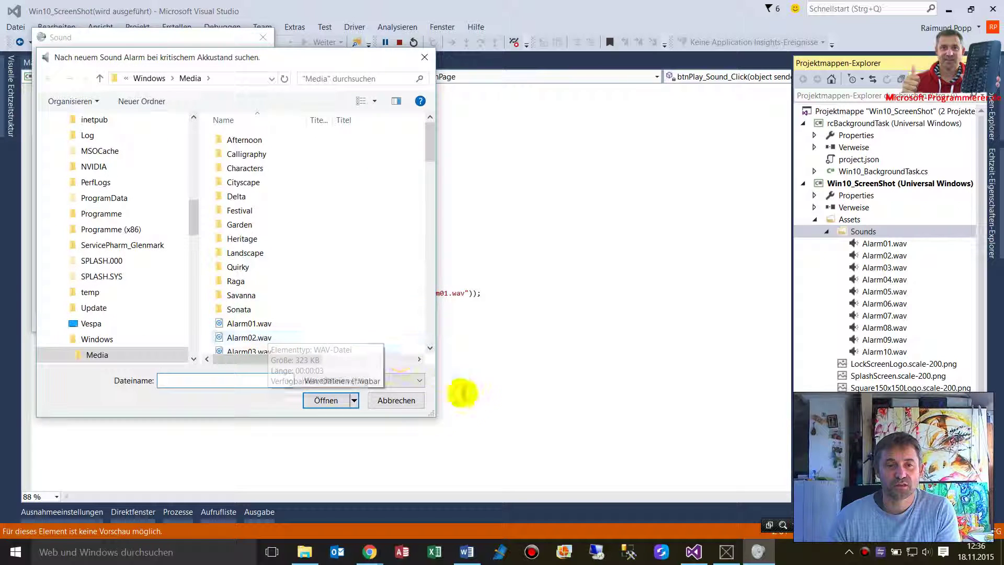
Step: Enlarge the Open dialog, view C:\Windows\Media, select Alarm01.wav, then cancel without choosing it
left_click_drag(430, 413, 492, 479)
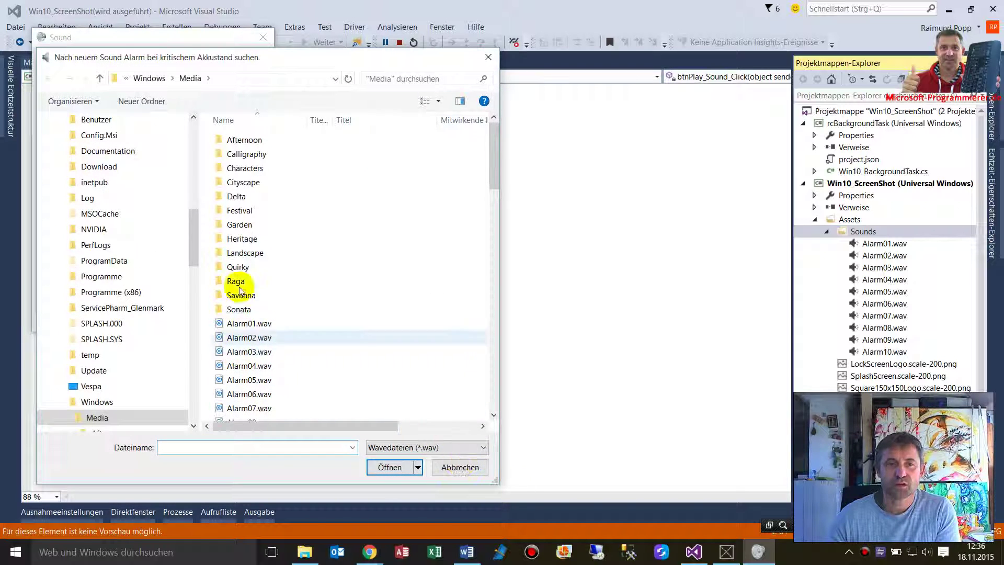
left_click(212, 79)
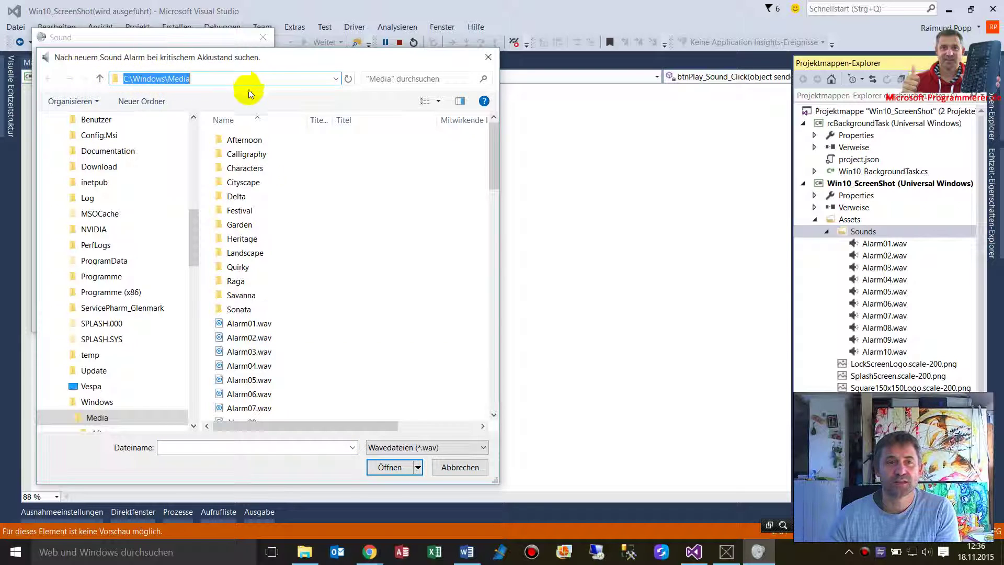
left_click(248, 323)
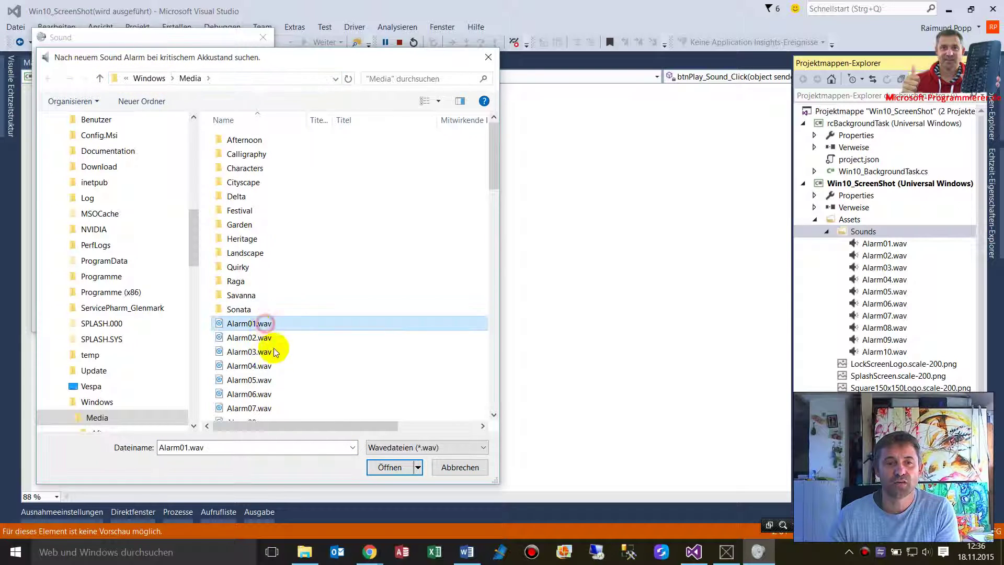
left_click(460, 467)
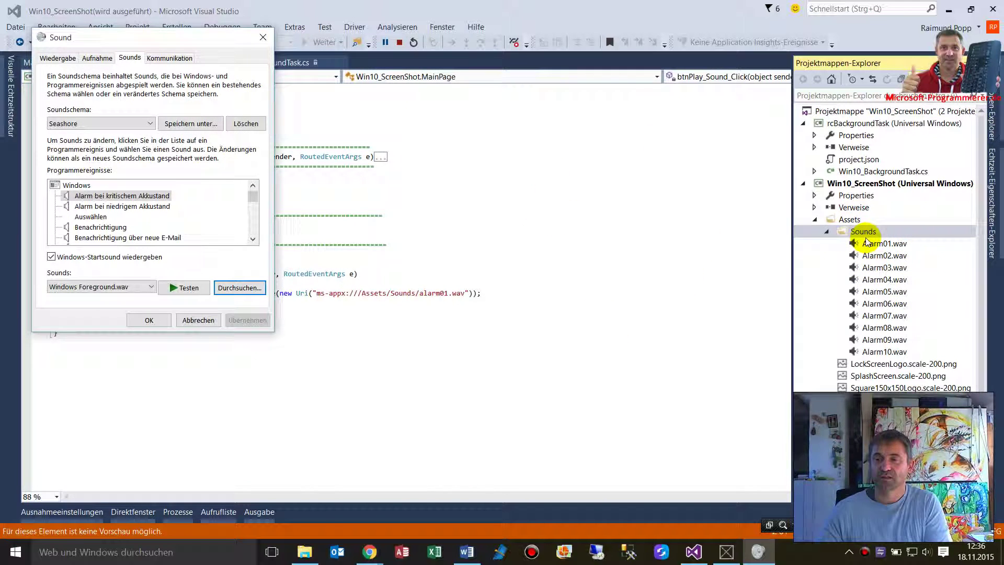
Step: Cancel the Sound dialog and highlight 'alarm01' in the Play Sound URI string
left_click(198, 320)
left_click(432, 292)
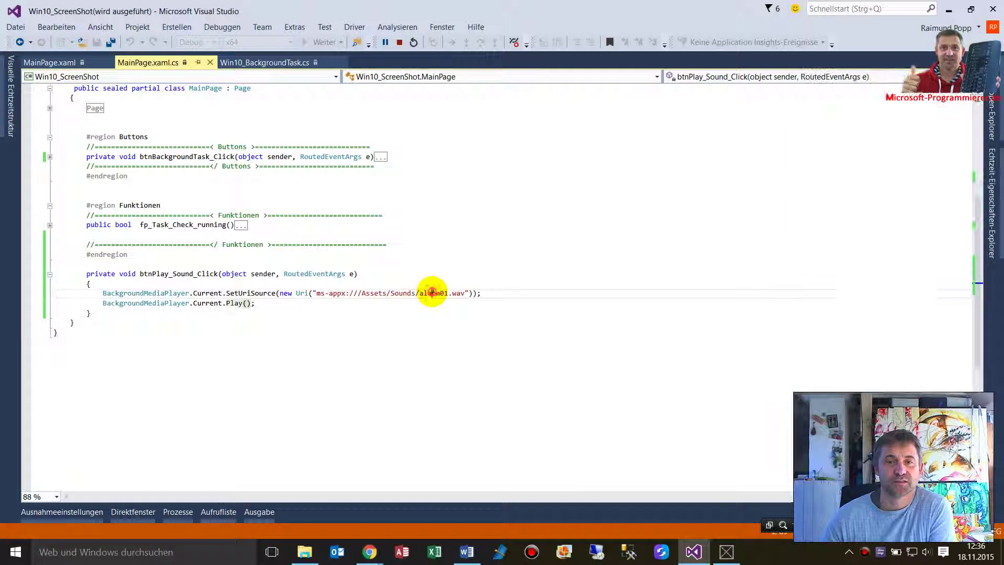
double_click(432, 292)
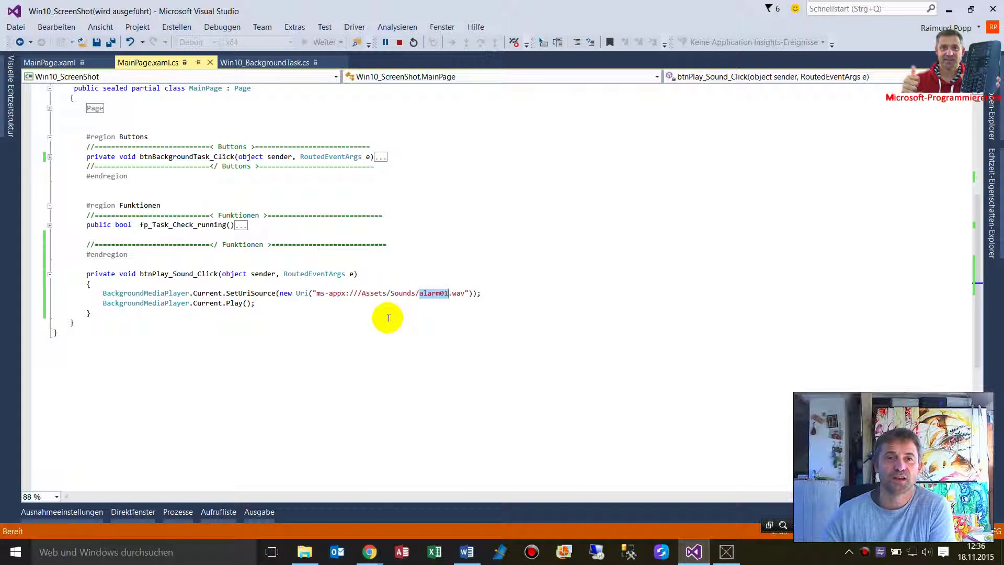